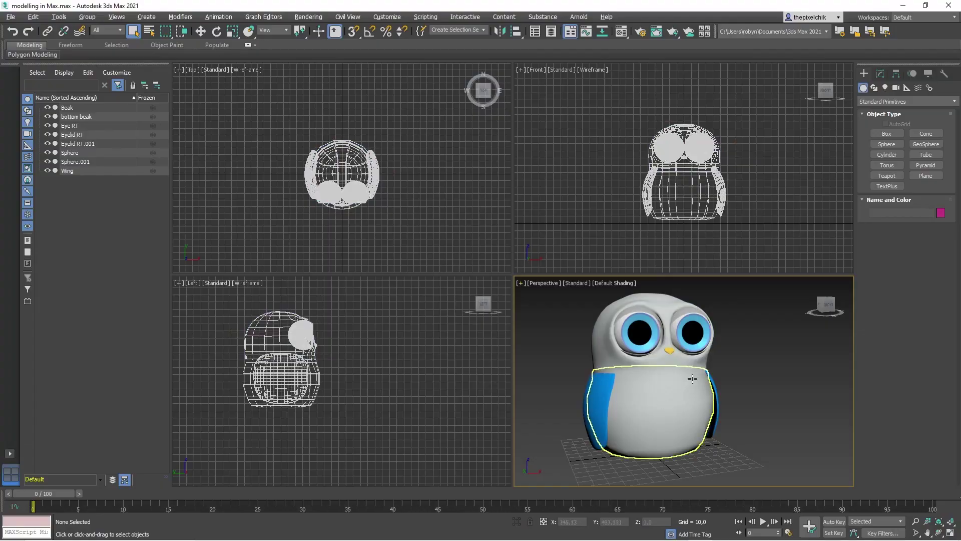
Step: Select Sphere.001 and view its MeshSmooth over Editable Poly stack in the Modify panel
{"action": "left_click", "coordinate": [668, 301]}
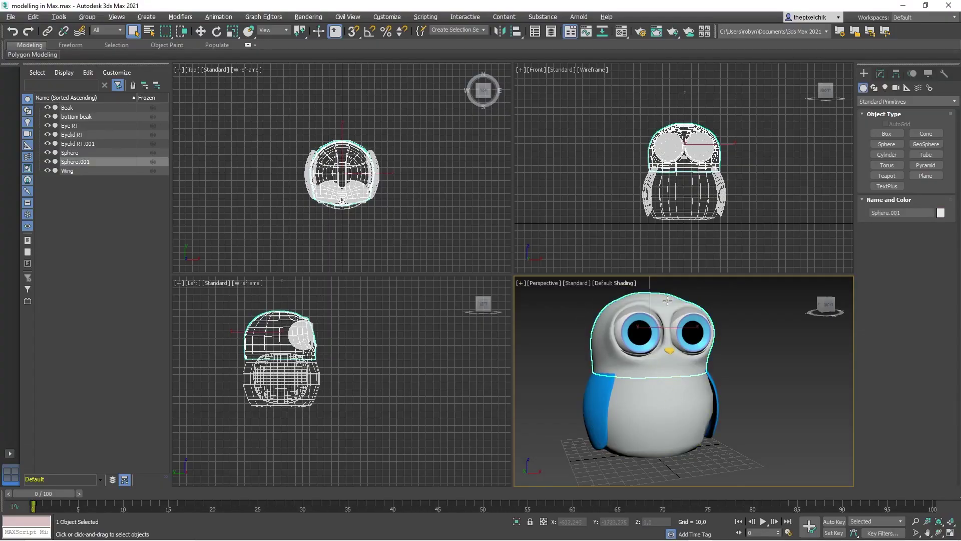
{"action": "left_click", "coordinate": [881, 73]}
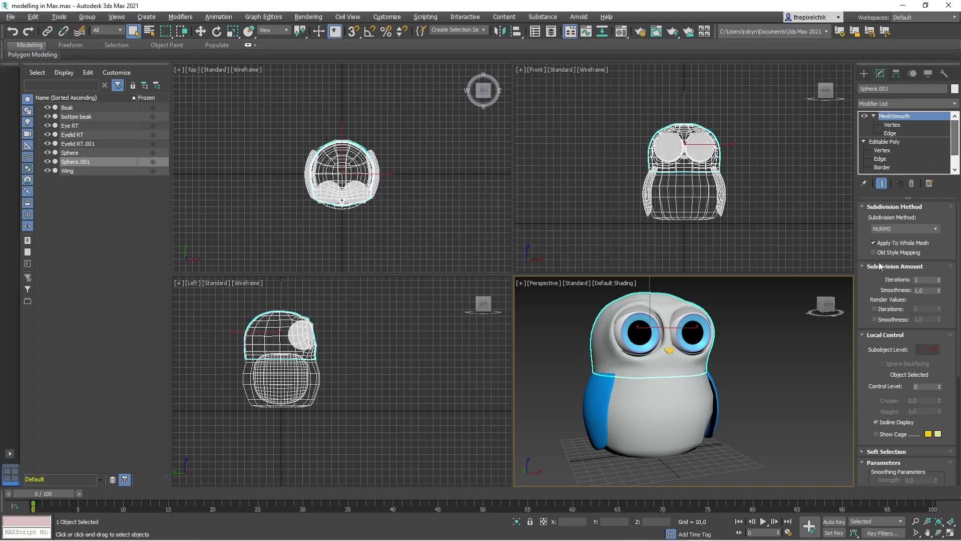
{"action": "middle_click_drag", "start_coordinate": [744, 347], "coordinate": [754, 324]}
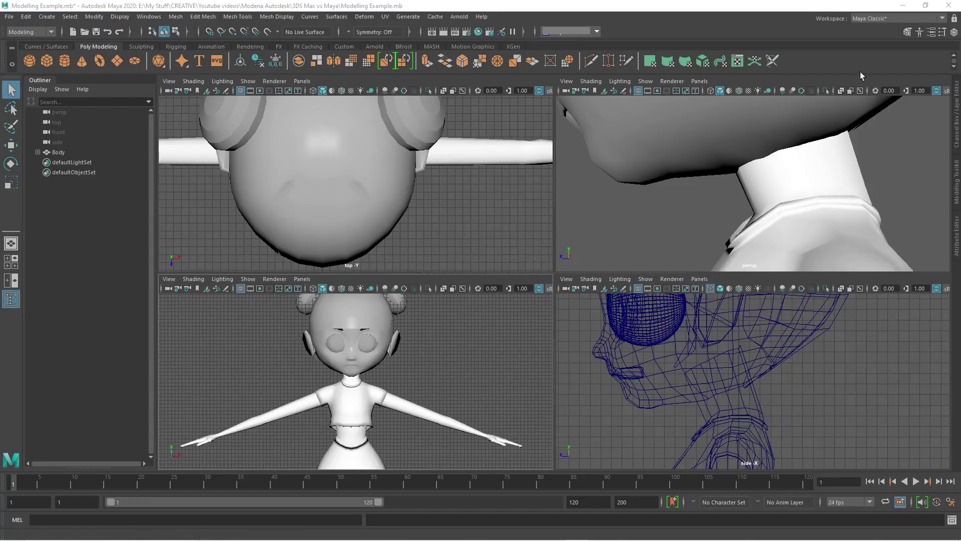
Step: Show the Modeling Toolkit panel beside the character model's four viewports
{"action": "left_click", "coordinate": [956, 111]}
{"action": "left_click", "coordinate": [955, 185]}
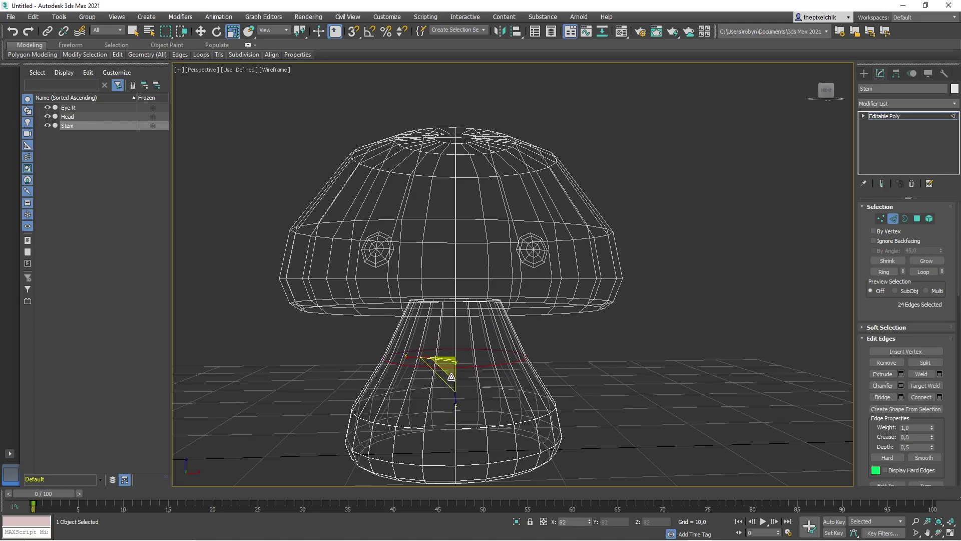
Step: Switch the mushroom to Default Shading, select Head with Move, and orbit around the cap
{"action": "left_click", "coordinate": [274, 70]}
{"action": "left_click", "coordinate": [281, 77]}
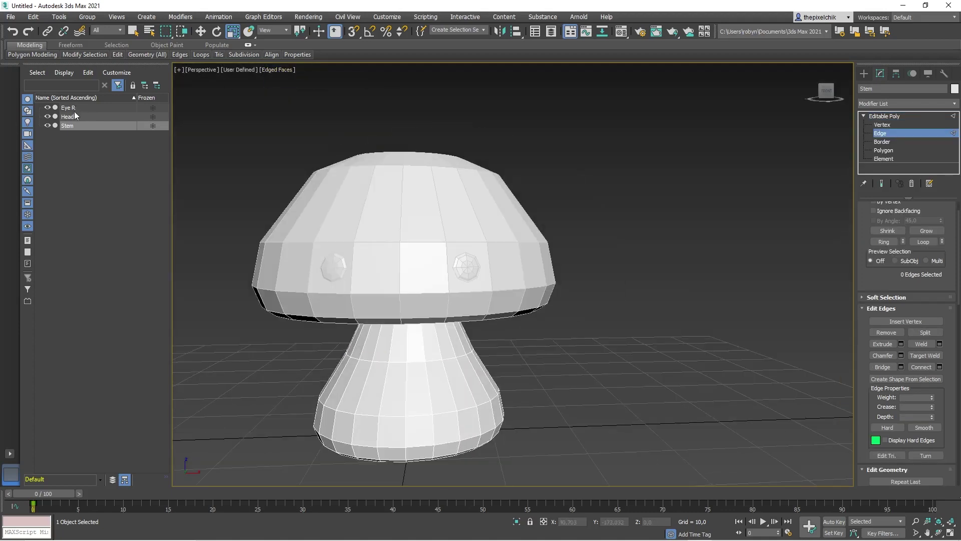
{"action": "left_click", "coordinate": [75, 115]}
{"action": "key", "text": "w"}
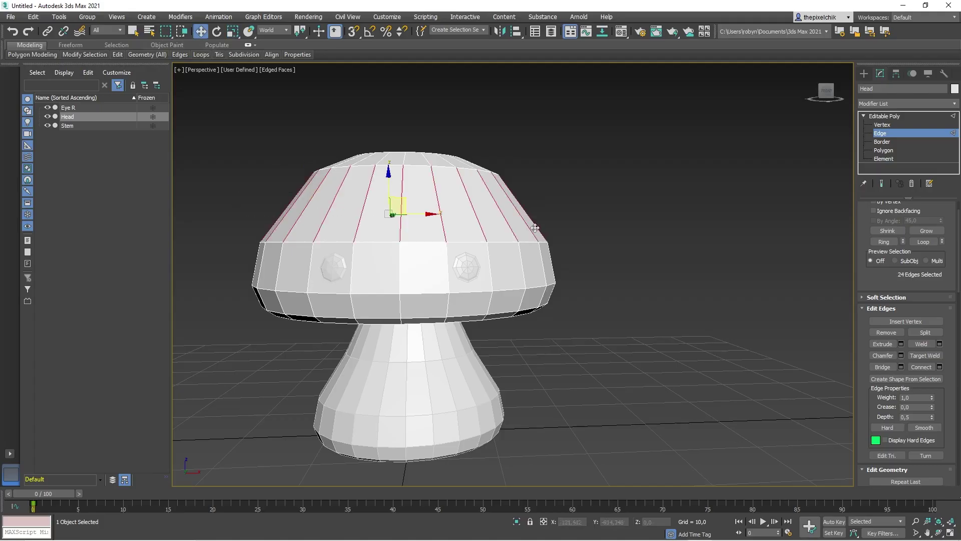
{"action": "middle_click_drag", "start_coordinate": [556, 300], "coordinate": [611, 337], "text": "alt"}
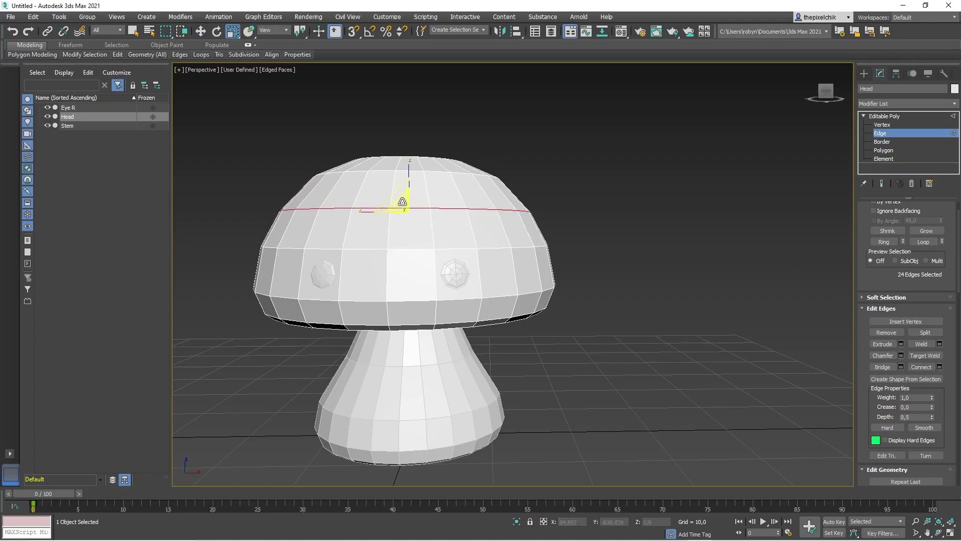
{"action": "middle_click_drag", "start_coordinate": [448, 392], "coordinate": [440, 172], "text": "alt"}
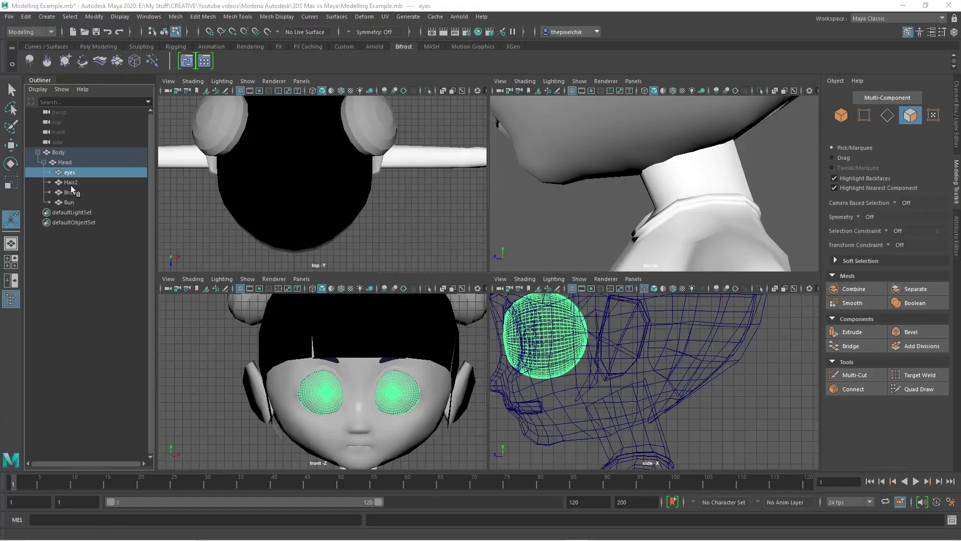
Step: Extrude Hair2 with 0.2 thickness, then deselect and frame the whole character
{"action": "left_click", "coordinate": [71, 184]}
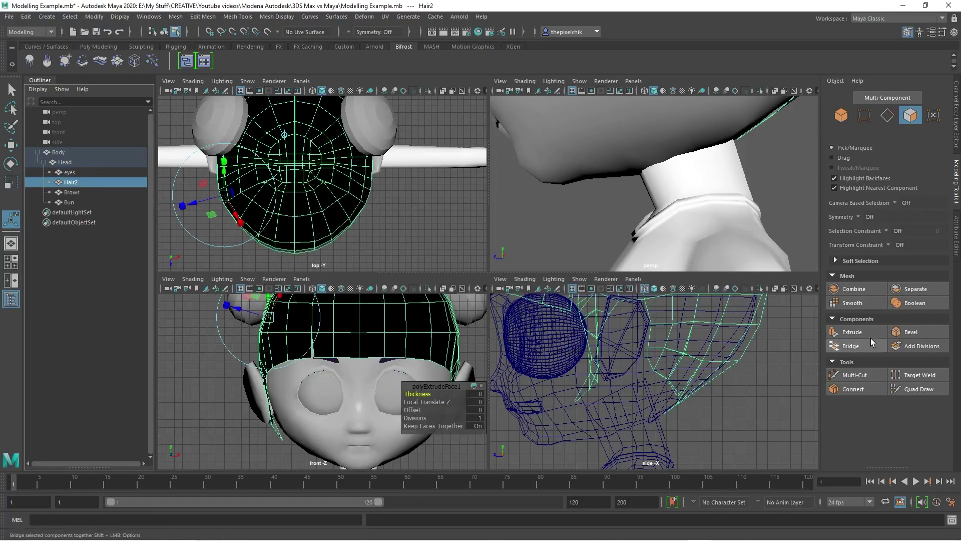
{"action": "left_click", "coordinate": [852, 332]}
{"action": "key", "text": "Return"}
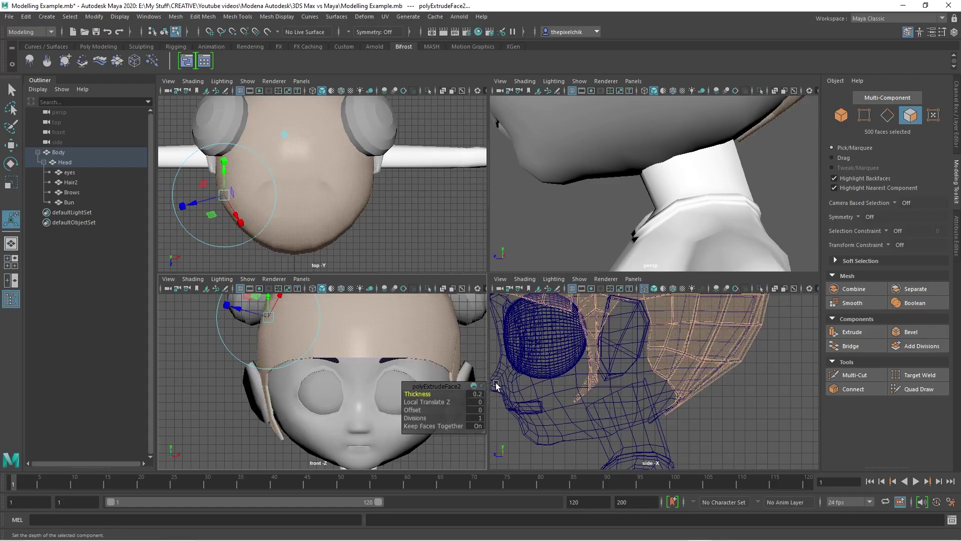
{"action": "left_click", "coordinate": [531, 402]}
{"action": "scroll", "coordinate": [664, 434], "scroll_direction": "down", "scroll_amount": 3}
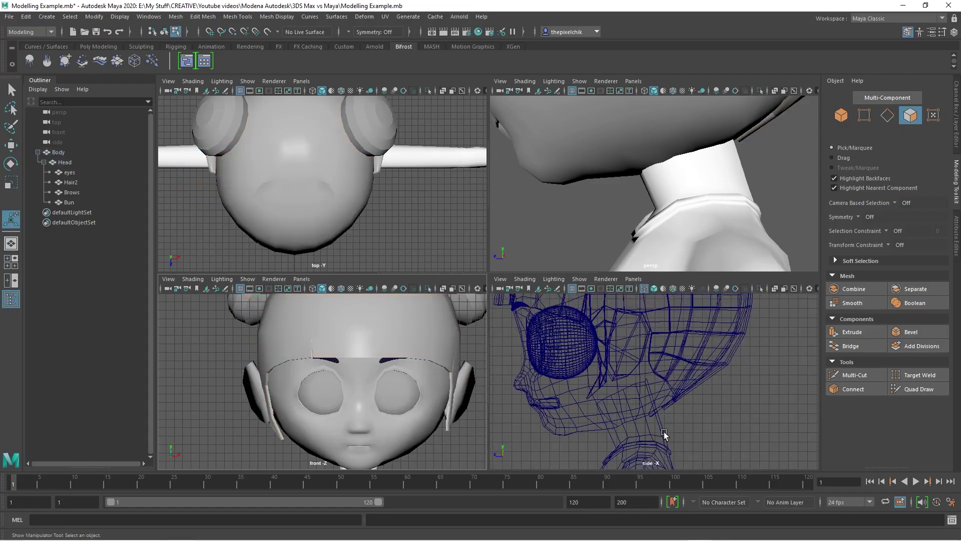
{"action": "key", "text": "a"}
{"action": "left_click_drag", "start_coordinate": [730, 196], "coordinate": [757, 193], "text": "alt"}
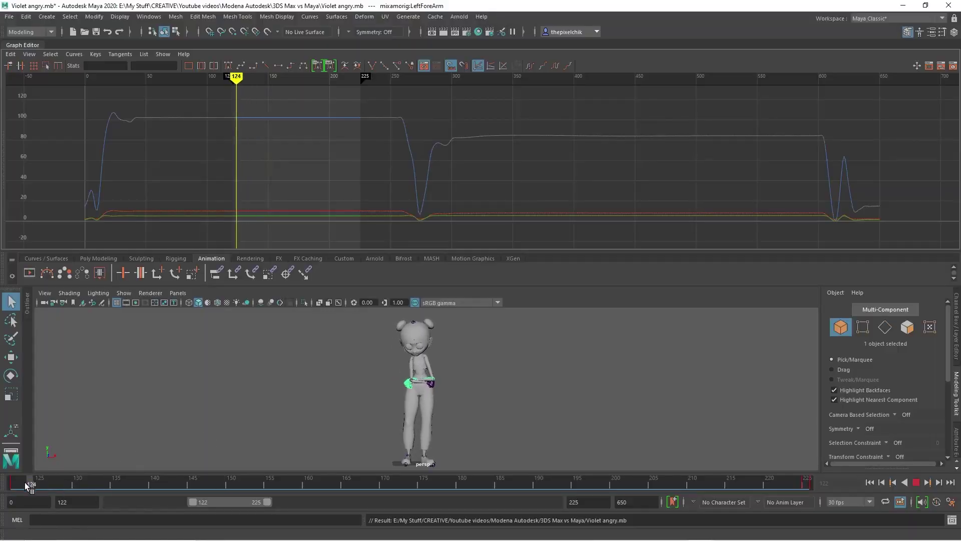
Step: Play the character animation with Alt+V and scrub through its clips in the Time Editor
{"action": "key", "text": "alt+v"}
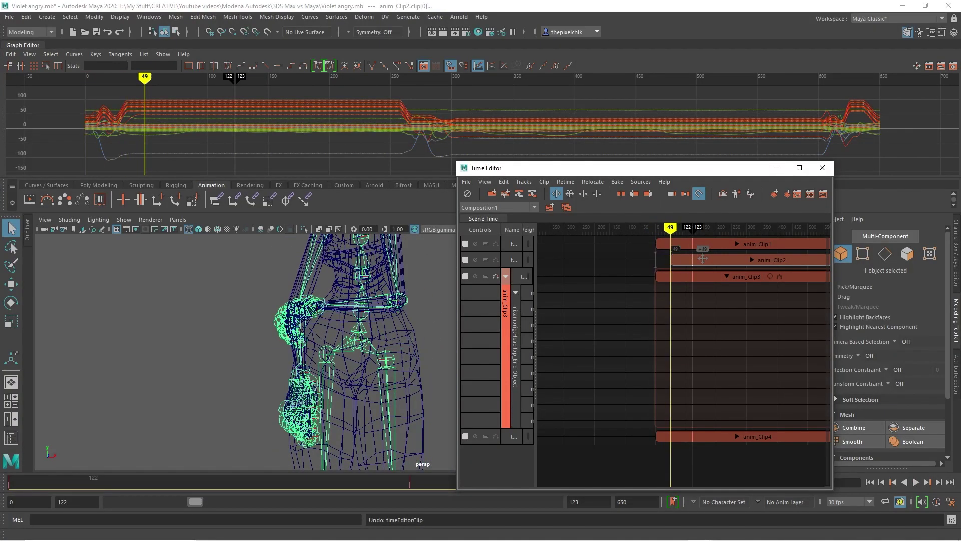
{"action": "mouse_move", "coordinate": [670, 244]}
{"action": "left_mouse_down"}
{"action": "mouse_move", "coordinate": [714, 244]}
{"action": "mouse_move", "coordinate": [668, 244]}
{"action": "mouse_move", "coordinate": [680, 245]}
{"action": "left_mouse_up"}
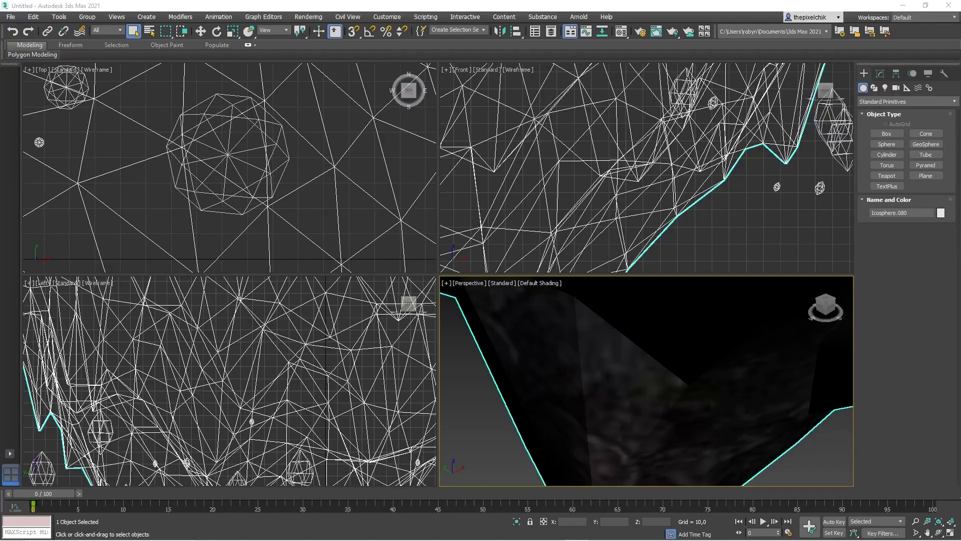
Step: Open the Slate Material Editor and add the Rocks material node to View1
{"action": "left_click", "coordinate": [623, 32]}
{"action": "left_click", "coordinate": [514, 70]}
{"action": "left_click", "coordinate": [516, 95]}
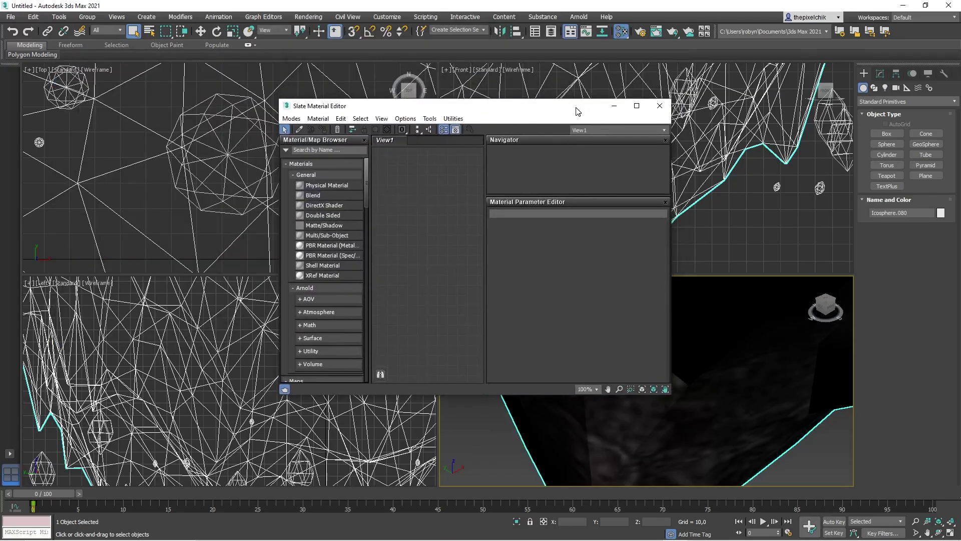
{"action": "scroll", "coordinate": [353, 275], "scroll_direction": "down", "scroll_amount": 10}
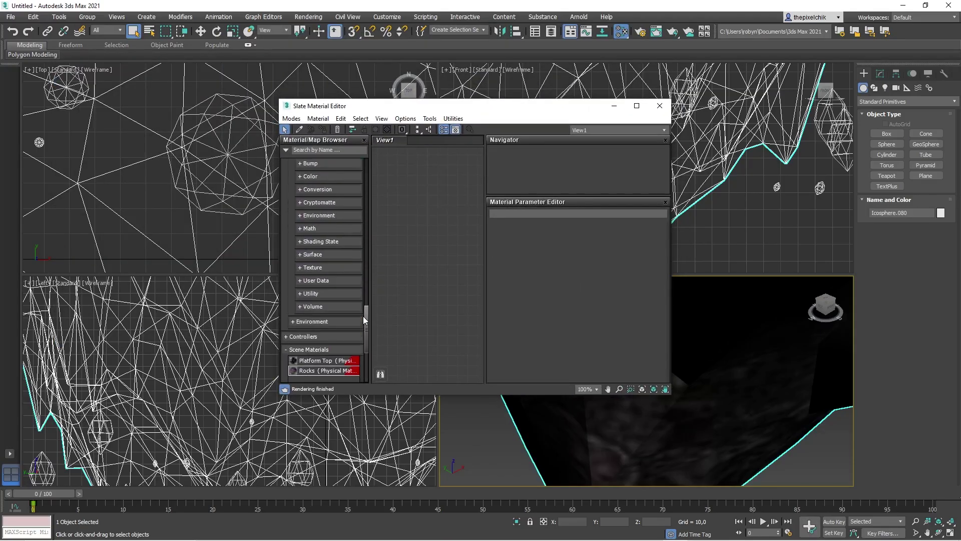
{"action": "left_click_drag", "start_coordinate": [449, 190], "coordinate": [449, 191]}
{"action": "left_click", "coordinate": [453, 282]}
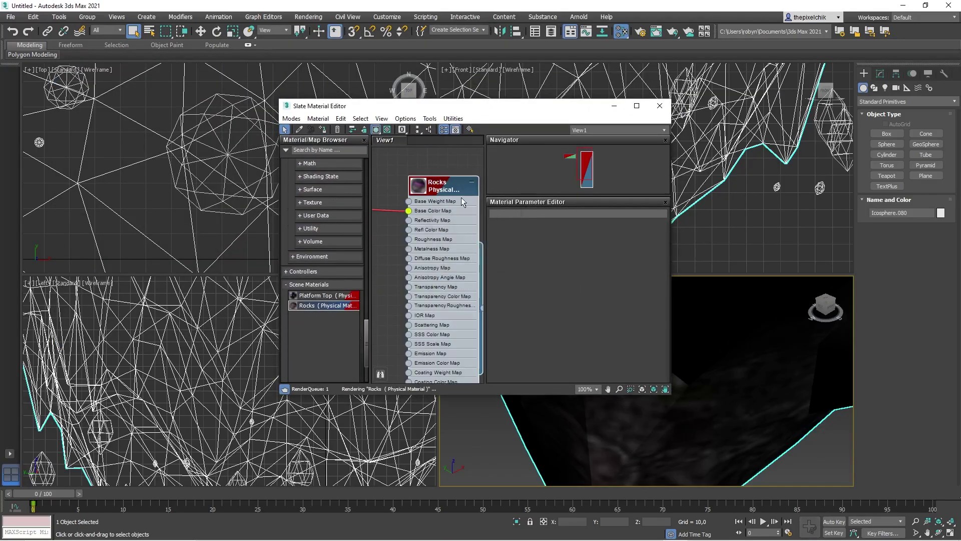
Step: Change the Rocks material's base colour to pink and inspect its bitmap texture
{"action": "left_click_drag", "start_coordinate": [279, 240], "coordinate": [119, 241]}
{"action": "scroll", "coordinate": [384, 255], "scroll_direction": "down", "scroll_amount": 2}
{"action": "middle_click_drag", "start_coordinate": [404, 220], "coordinate": [456, 215]}
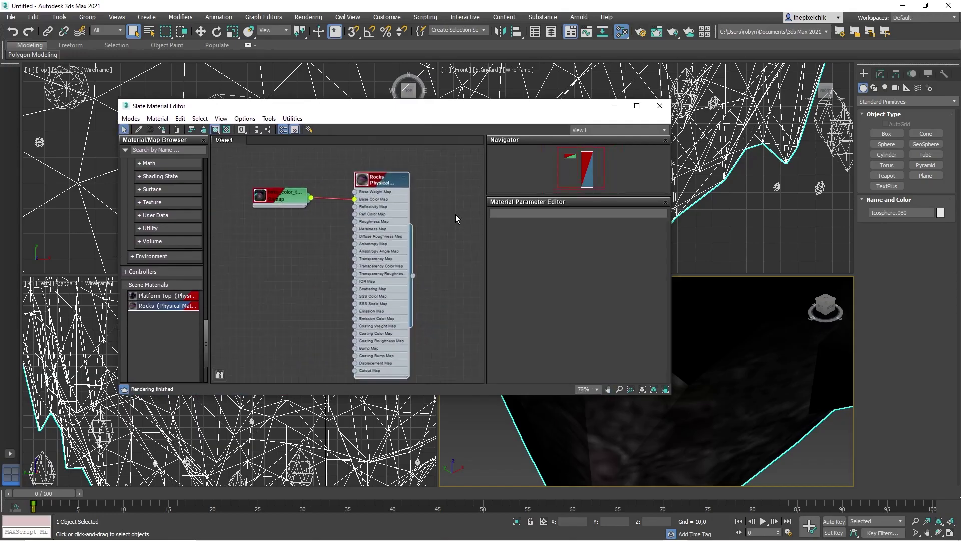
{"action": "double_click", "coordinate": [385, 200]}
{"action": "scroll", "coordinate": [632, 254], "scroll_direction": "down", "scroll_amount": 2}
{"action": "scroll", "coordinate": [632, 254], "scroll_direction": "down", "scroll_amount": 1}
{"action": "left_click", "coordinate": [553, 269]}
{"action": "left_click_drag", "start_coordinate": [318, 113], "coordinate": [365, 114]}
{"action": "left_click", "coordinate": [369, 153]}
{"action": "double_click", "coordinate": [297, 199]}
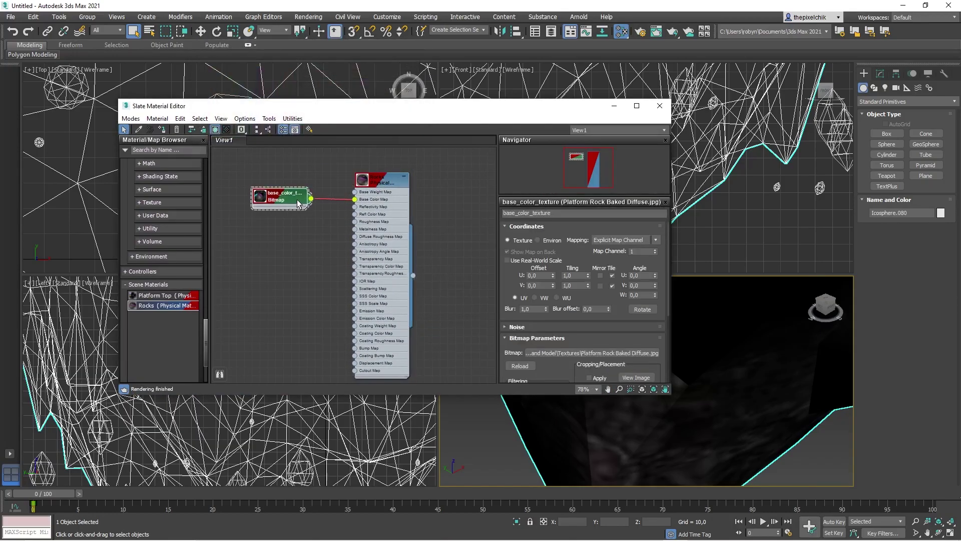
Step: In the Compact Material Editor, give sample 02 - Default a green base colour
{"action": "left_click", "coordinate": [131, 118]}
{"action": "left_click", "coordinate": [151, 130]}
{"action": "left_click_drag", "start_coordinate": [573, 83], "coordinate": [468, 93]}
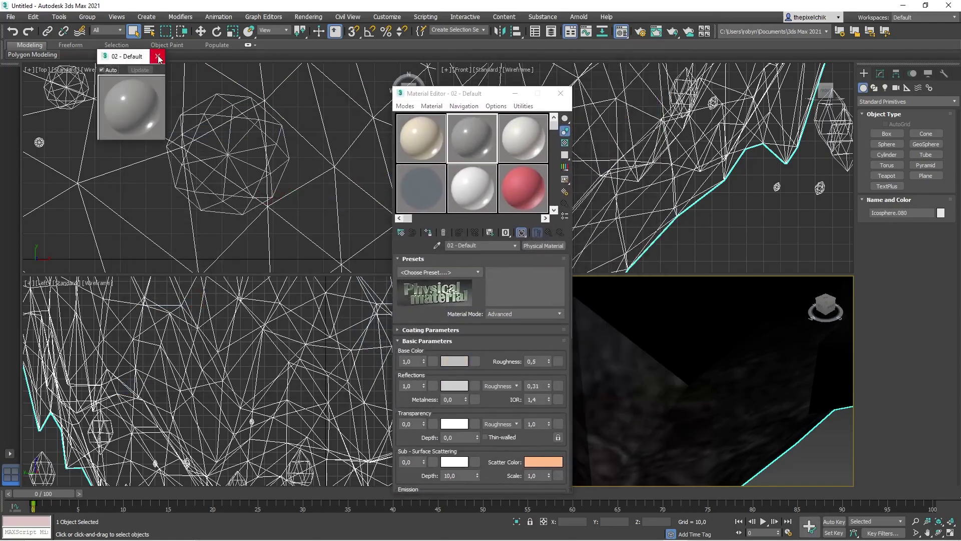
{"action": "left_click", "coordinate": [468, 133]}
{"action": "left_click", "coordinate": [454, 346]}
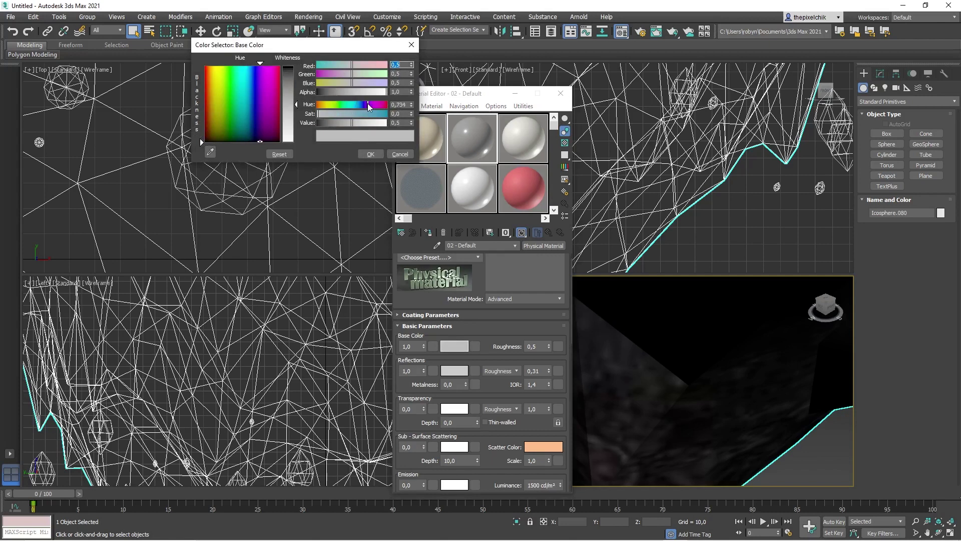
{"action": "left_click", "coordinate": [370, 153]}
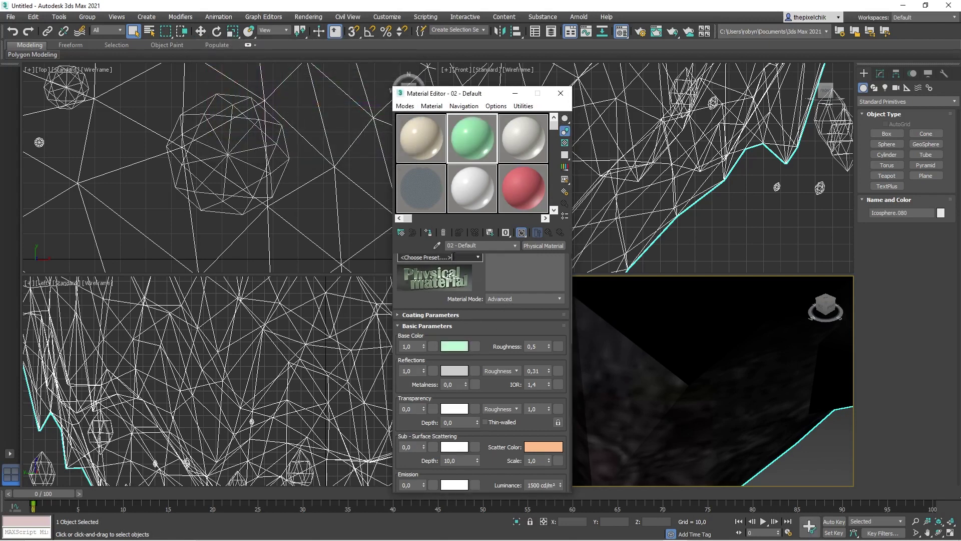
Step: Apply the Satin Varnished Wood preset to 02 - Default and reopen its base colour
{"action": "left_click", "coordinate": [466, 257]}
{"action": "left_click", "coordinate": [426, 323]}
{"action": "left_click_drag", "start_coordinate": [503, 333], "coordinate": [477, 236]}
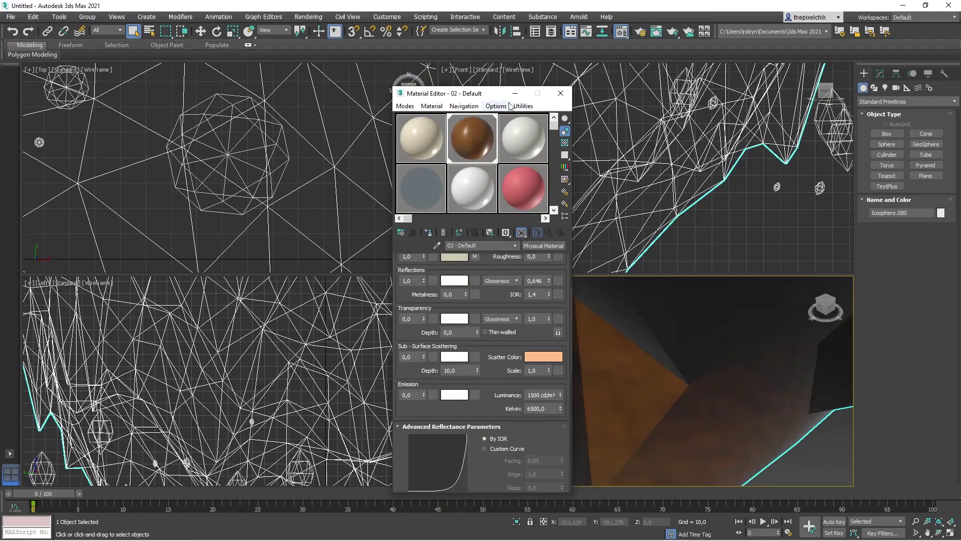
{"action": "left_click_drag", "start_coordinate": [488, 98], "coordinate": [357, 76]}
{"action": "scroll", "coordinate": [342, 287], "scroll_direction": "up", "scroll_amount": 2}
{"action": "left_click", "coordinate": [320, 263]}
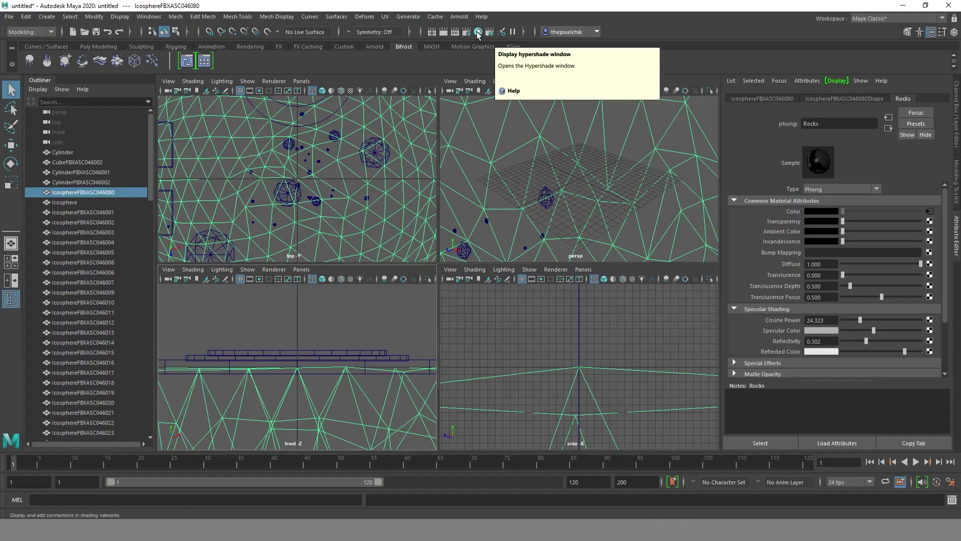
Step: Open the Hypershade and add a Stucco texture, moving its place3dTexture1 node aside
{"action": "left_click", "coordinate": [478, 33]}
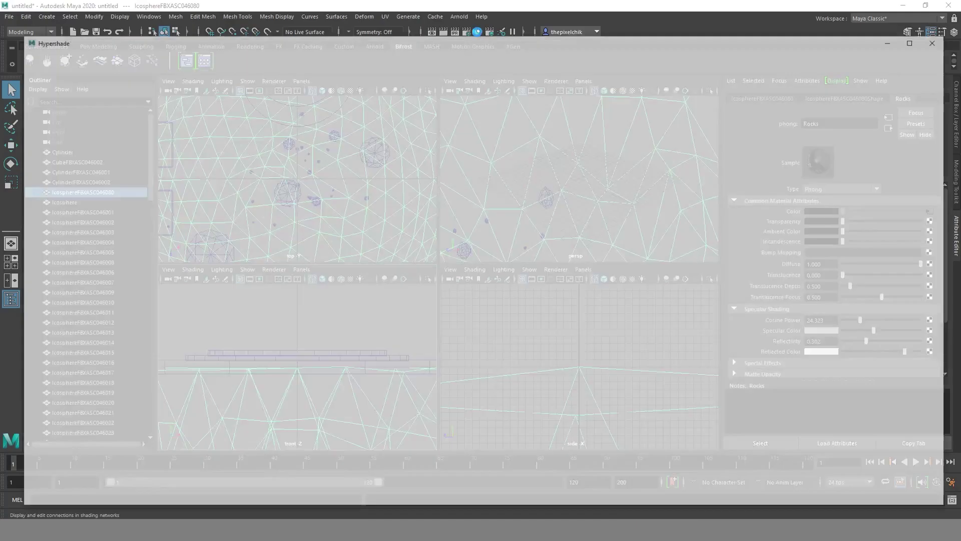
{"action": "left_click_drag", "start_coordinate": [212, 101], "coordinate": [211, 162]}
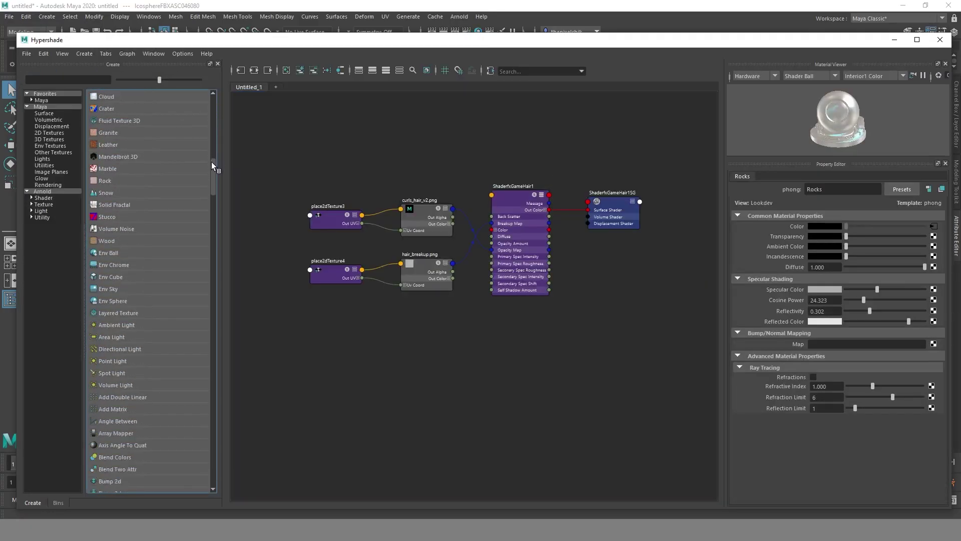
{"action": "left_click", "coordinate": [119, 218]}
{"action": "left_click_drag", "start_coordinate": [433, 413], "coordinate": [389, 386]}
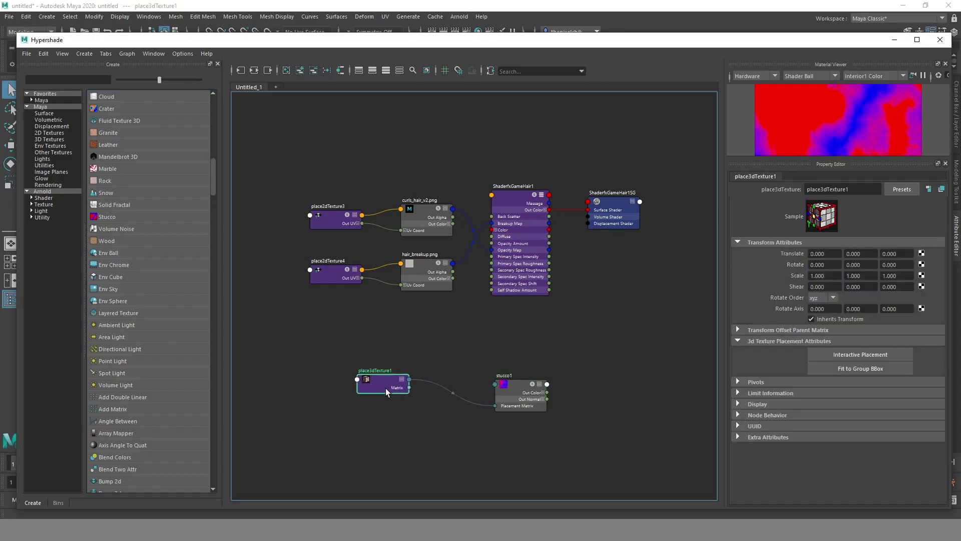
Step: Add a Wood texture with a greyer filler colour and dark brown veins
{"action": "left_click", "coordinate": [156, 241]}
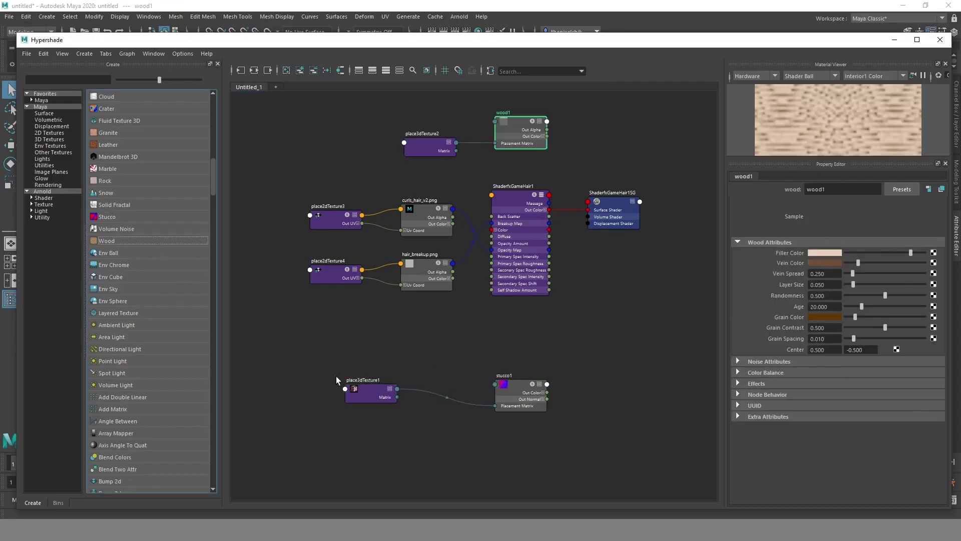
{"action": "mouse_move", "coordinate": [911, 252]}
{"action": "left_mouse_down"}
{"action": "mouse_move", "coordinate": [882, 254]}
{"action": "mouse_move", "coordinate": [908, 263]}
{"action": "left_mouse_up"}
{"action": "left_click", "coordinate": [835, 265]}
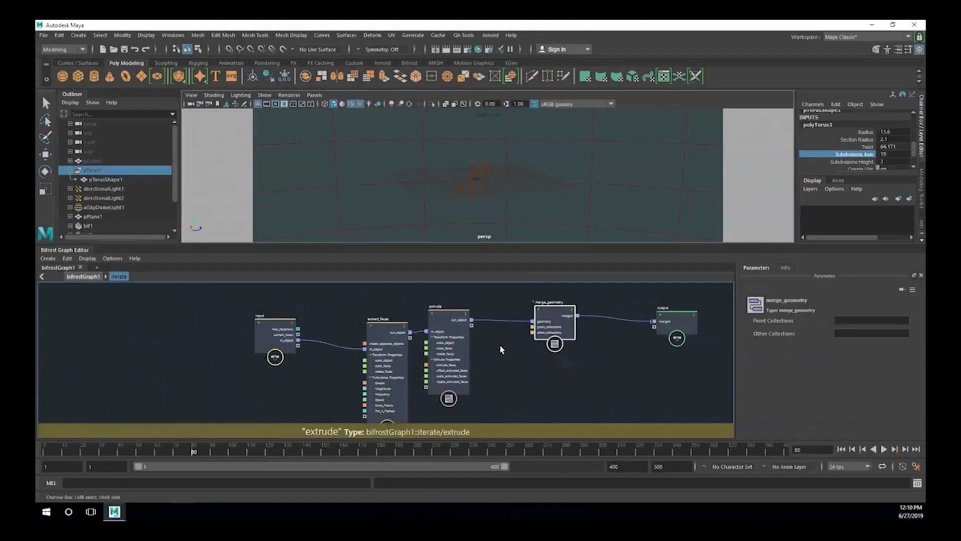
Step: Add a build_array node to the Bifrost graph via node search
{"action": "key", "text": "Tab"}
{"action": "type", "text": "build"}
{"action": "left_click", "coordinate": [428, 354]}
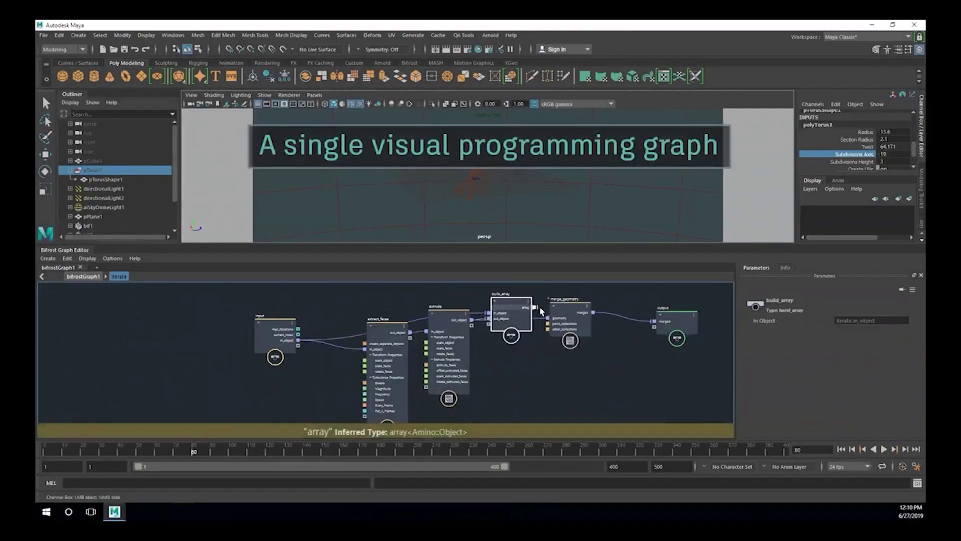